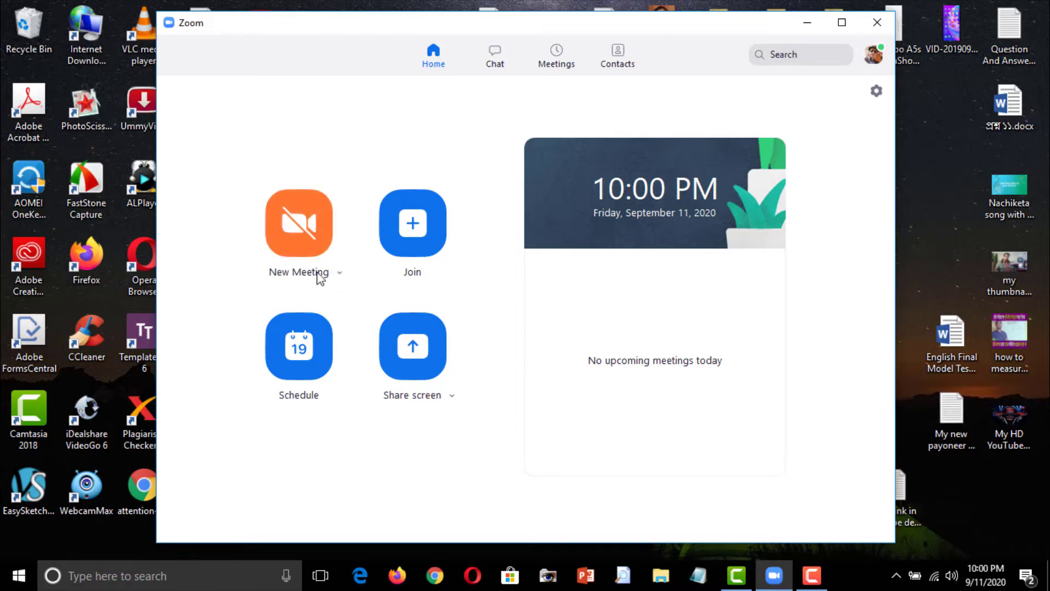
Set new meetings to start with video.
click(340, 273)
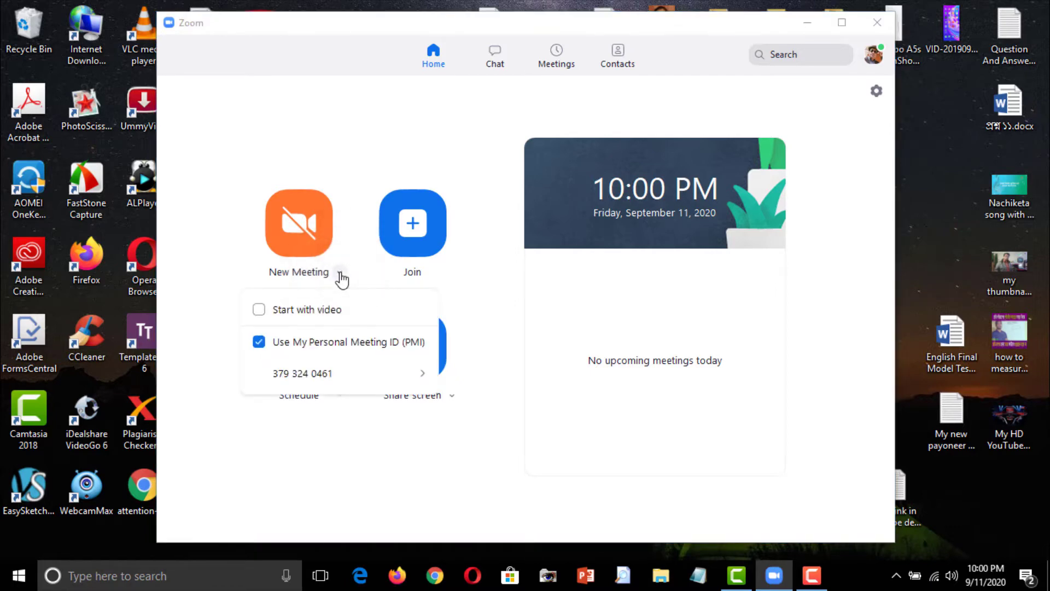
click(255, 309)
click(294, 230)
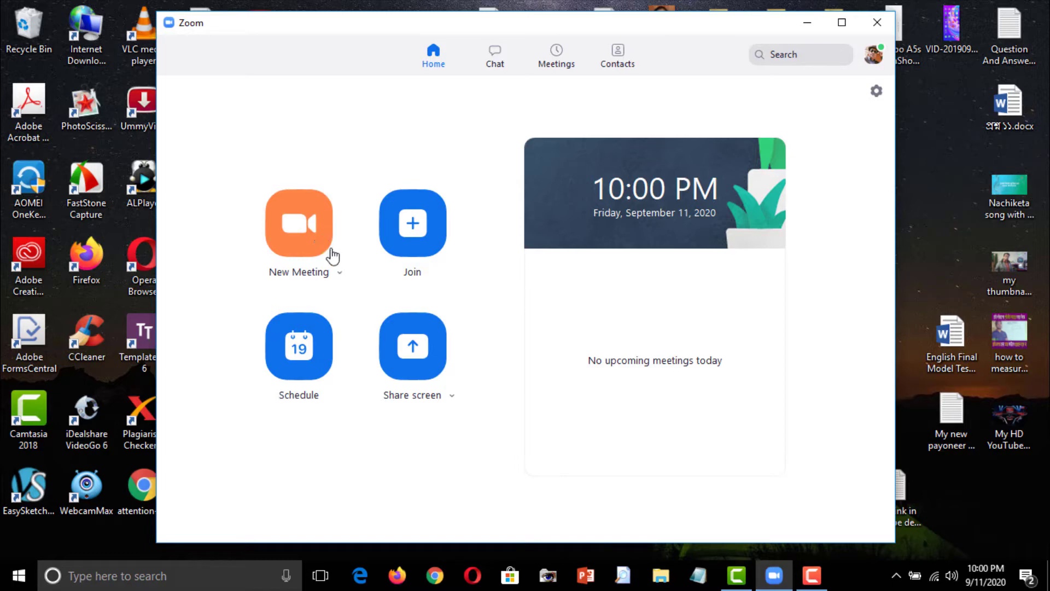
Turn off starting new meetings with video.
click(340, 273)
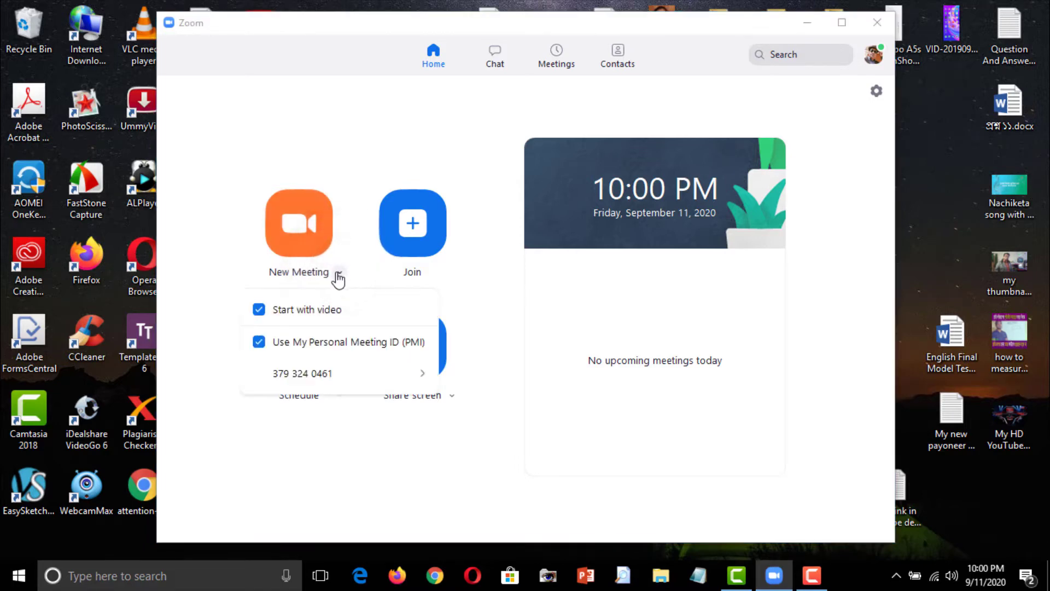
click(261, 310)
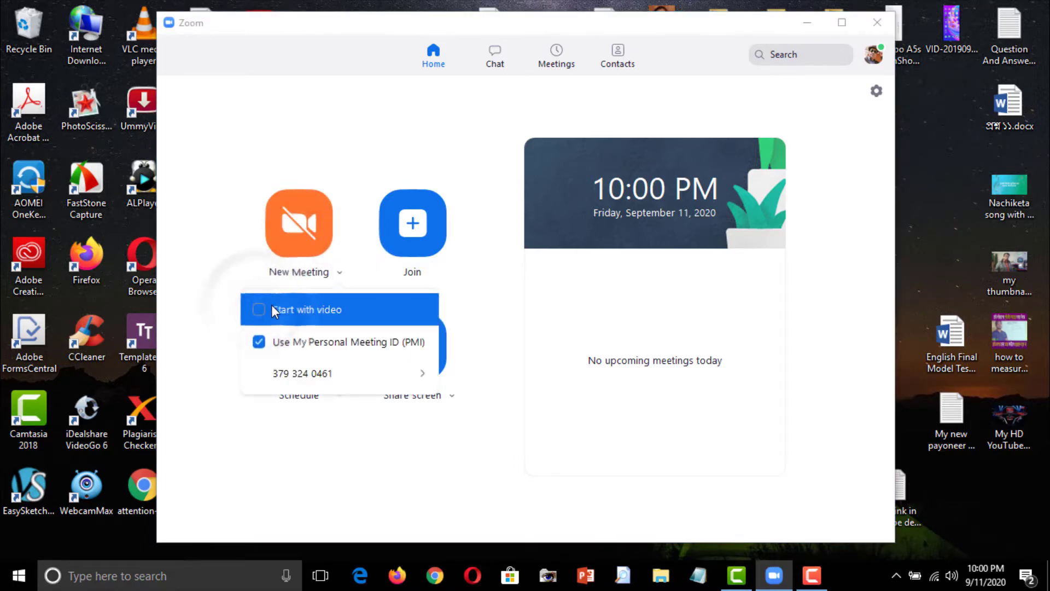
click(363, 238)
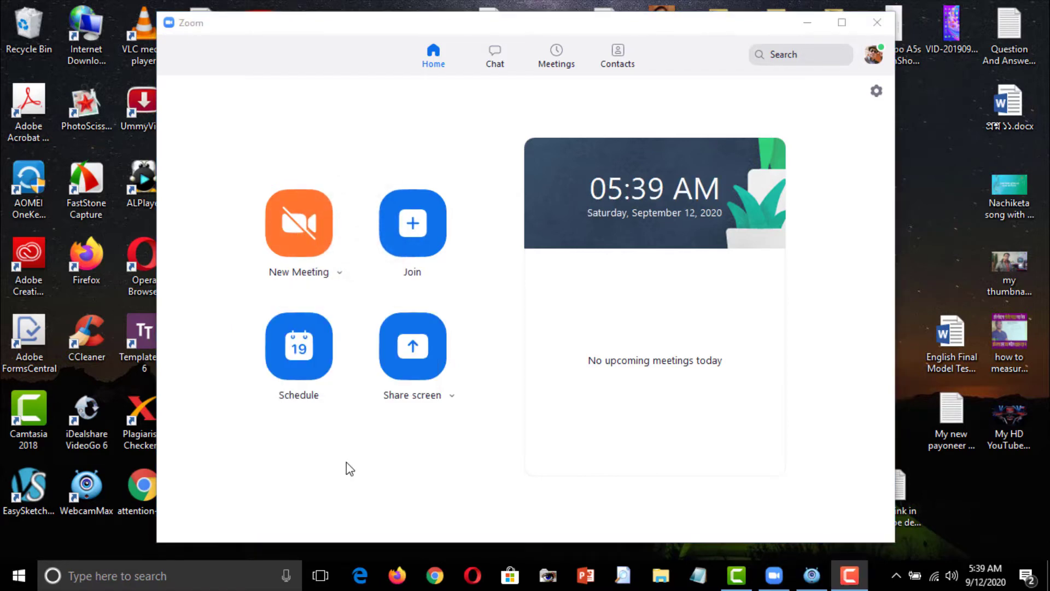
In the Personal Meeting ID settings, set participants' video to On, show the advanced options and save.
click(340, 273)
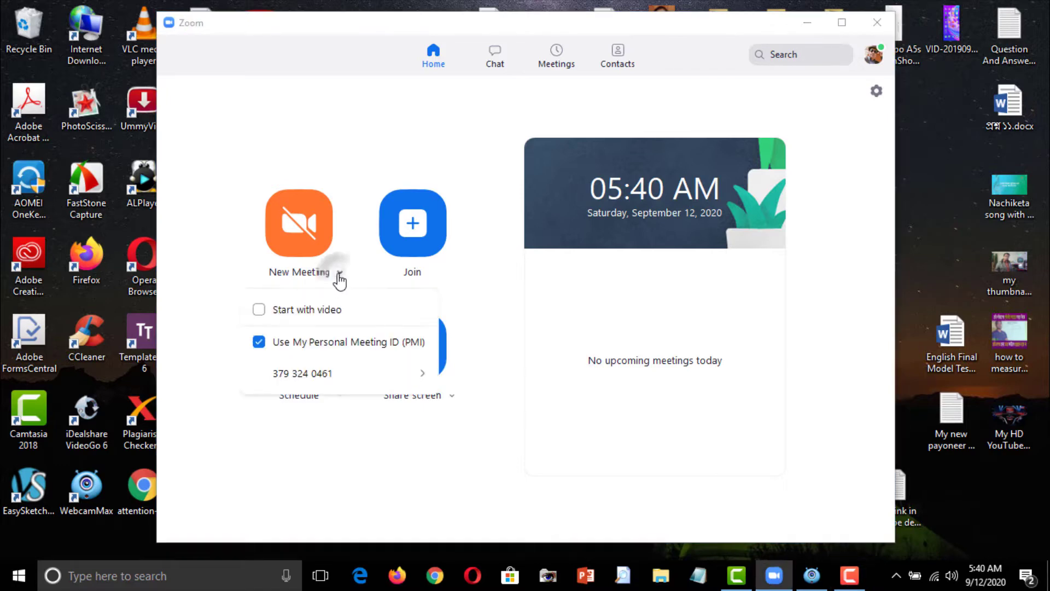
mouse_move(346, 384)
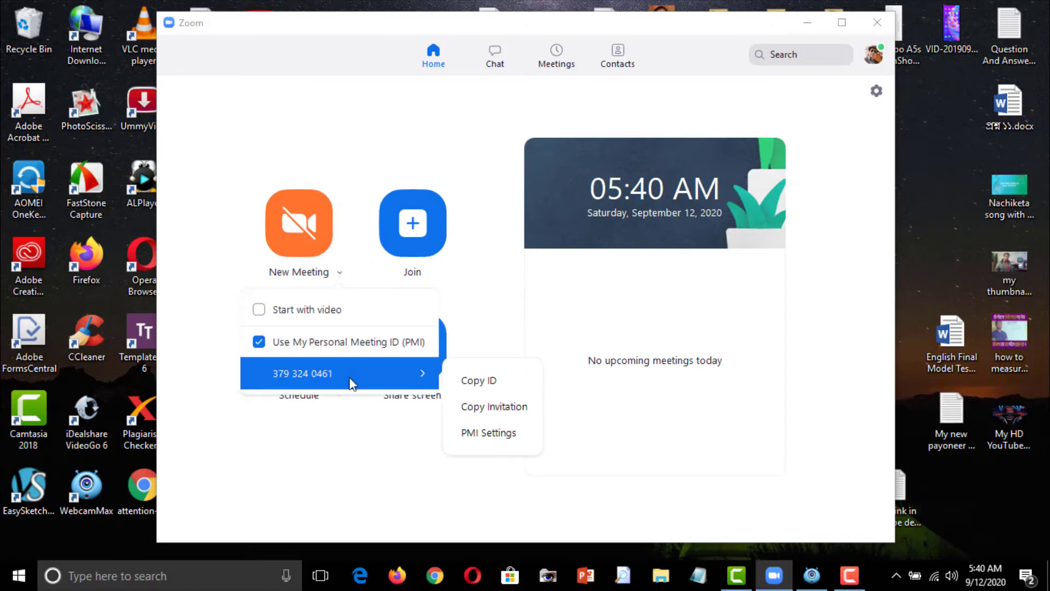
click(496, 433)
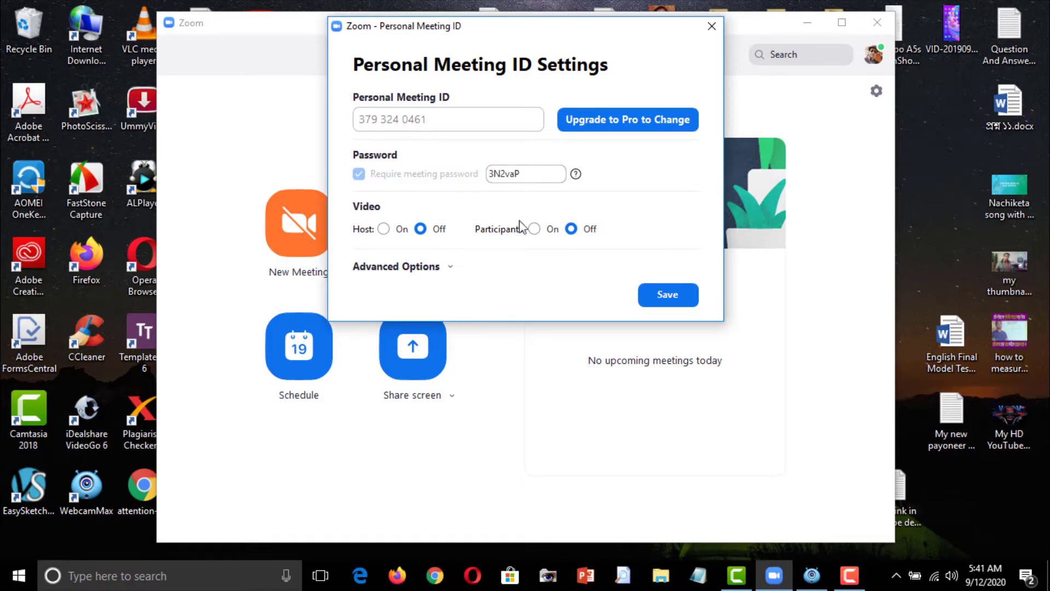
click(534, 229)
click(449, 268)
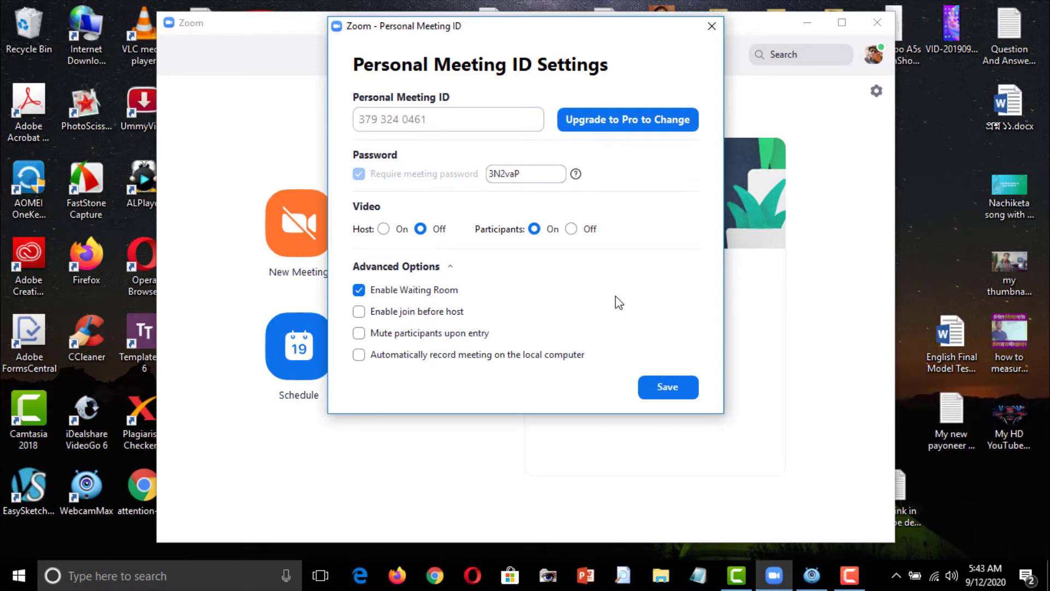
click(667, 386)
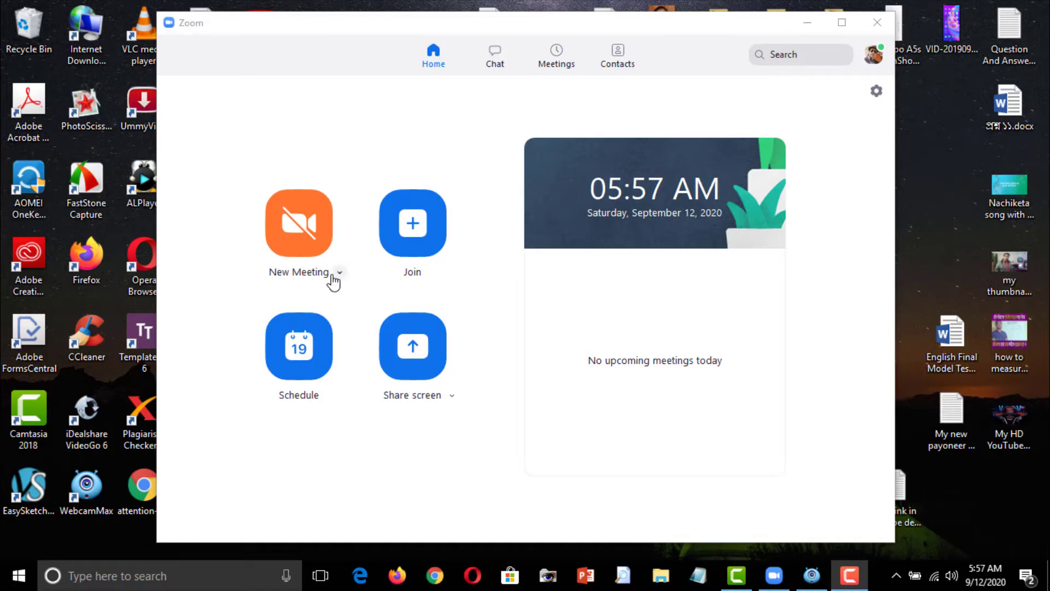
Start a new meeting and enable its waiting room in the security options.
click(299, 234)
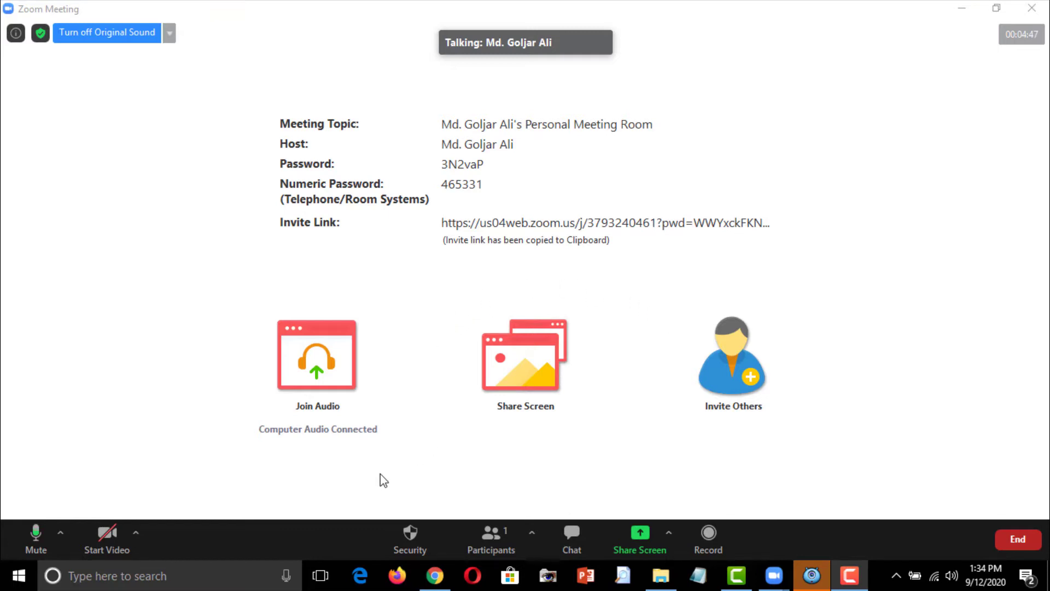
click(426, 540)
click(425, 537)
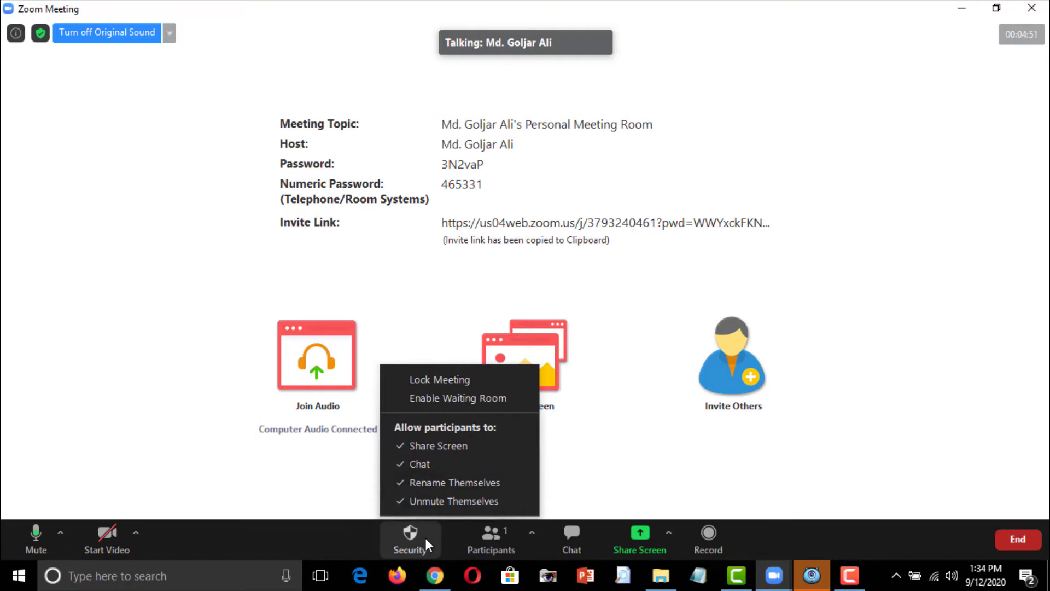
click(401, 398)
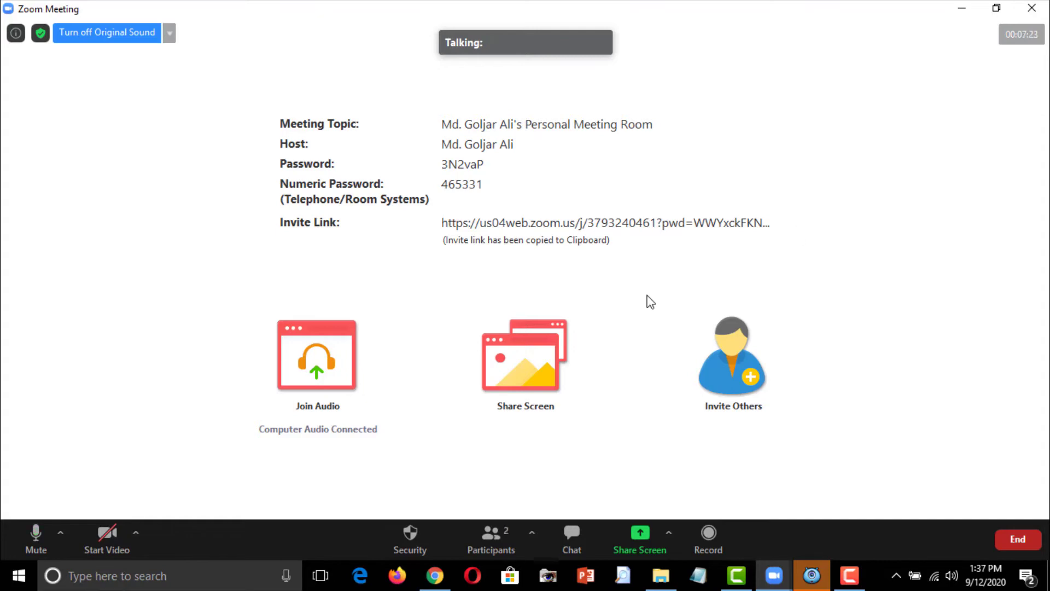
Show the participants list and check the person in the waiting room.
click(494, 533)
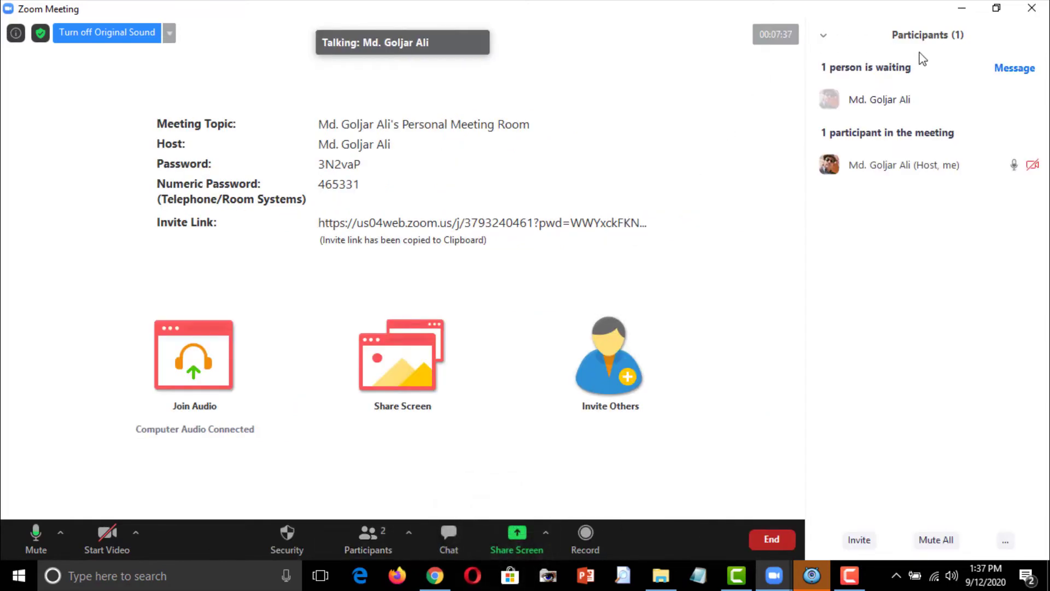
mouse_move(968, 105)
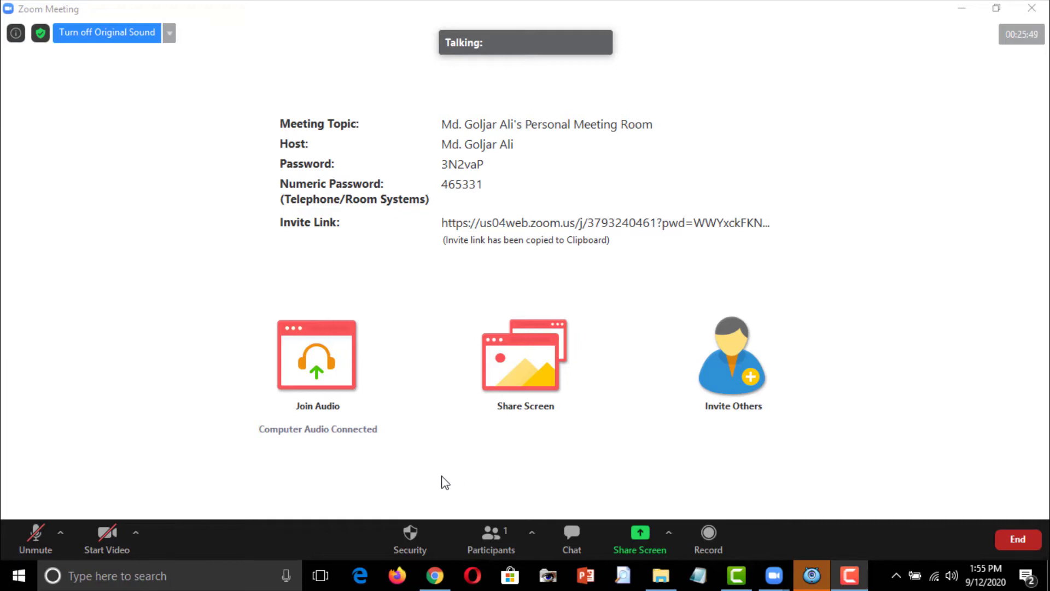
Lock the meeting and withdraw the participants' permissions to share their screen and to chat.
click(421, 534)
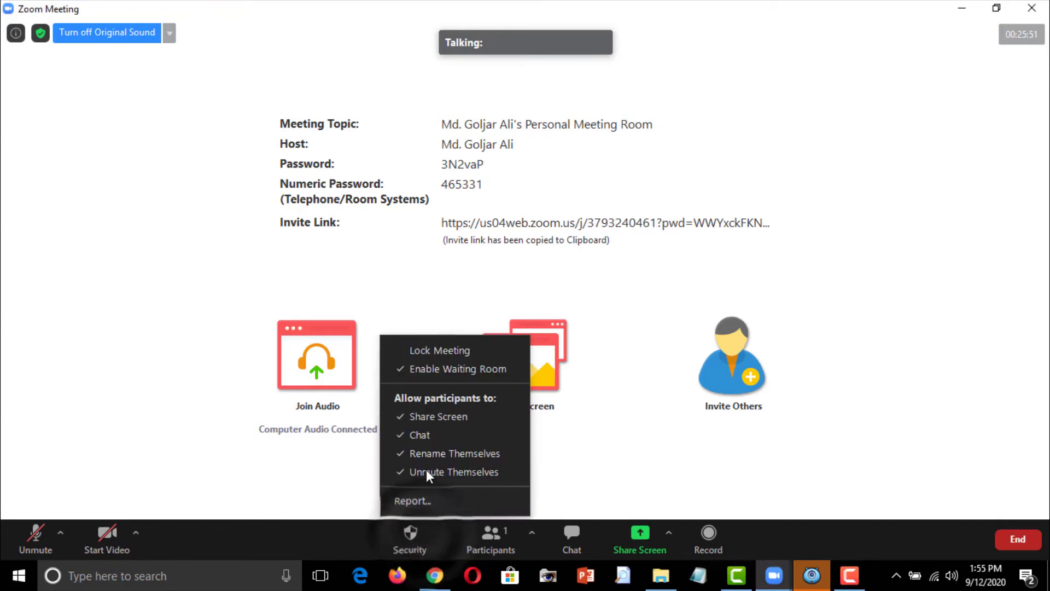
click(403, 352)
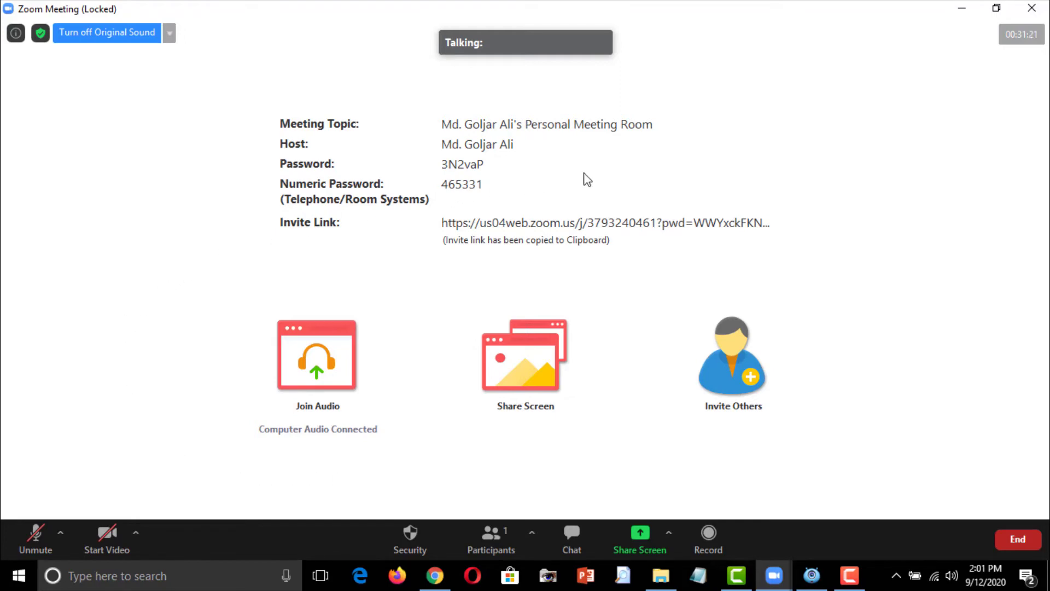
click(431, 540)
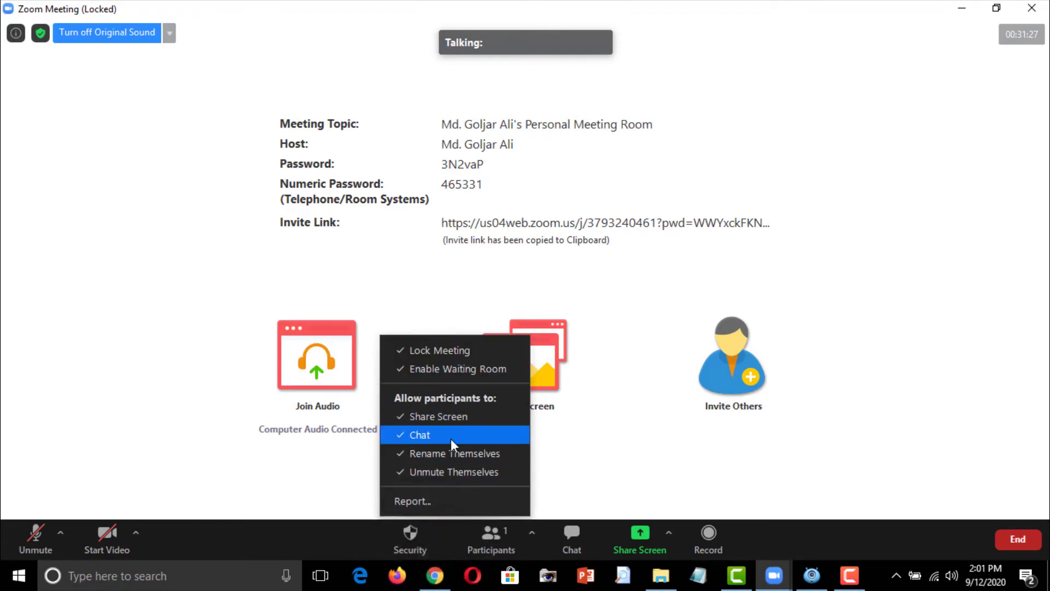
click(402, 415)
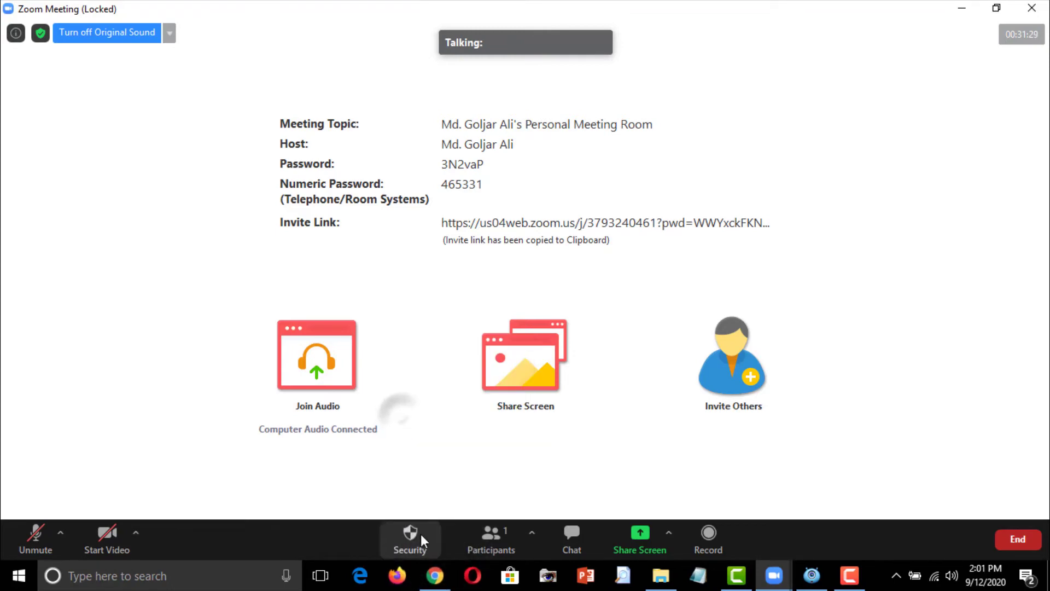
click(421, 534)
click(402, 436)
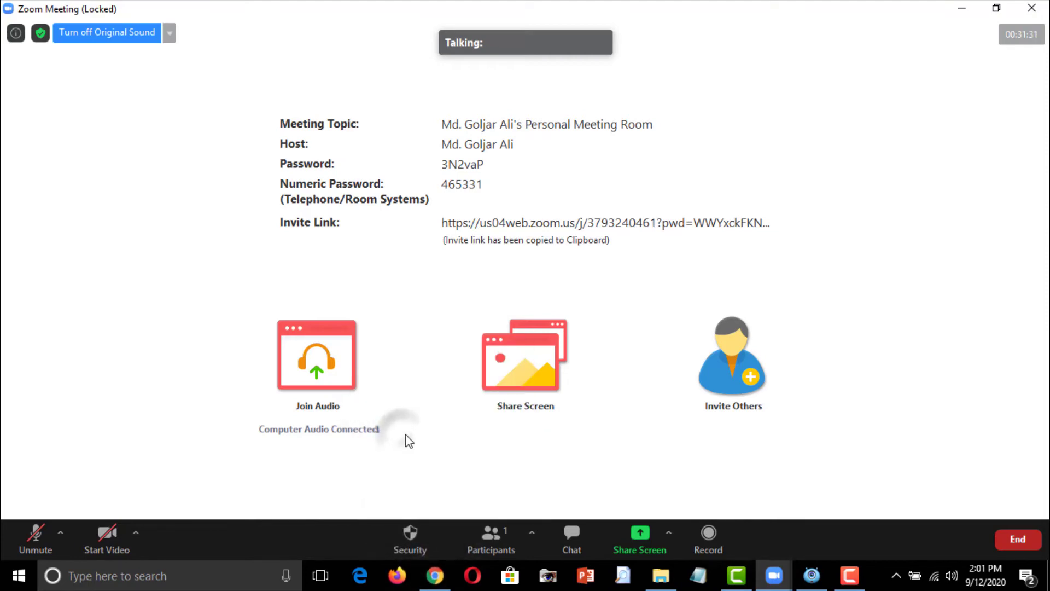
click(422, 537)
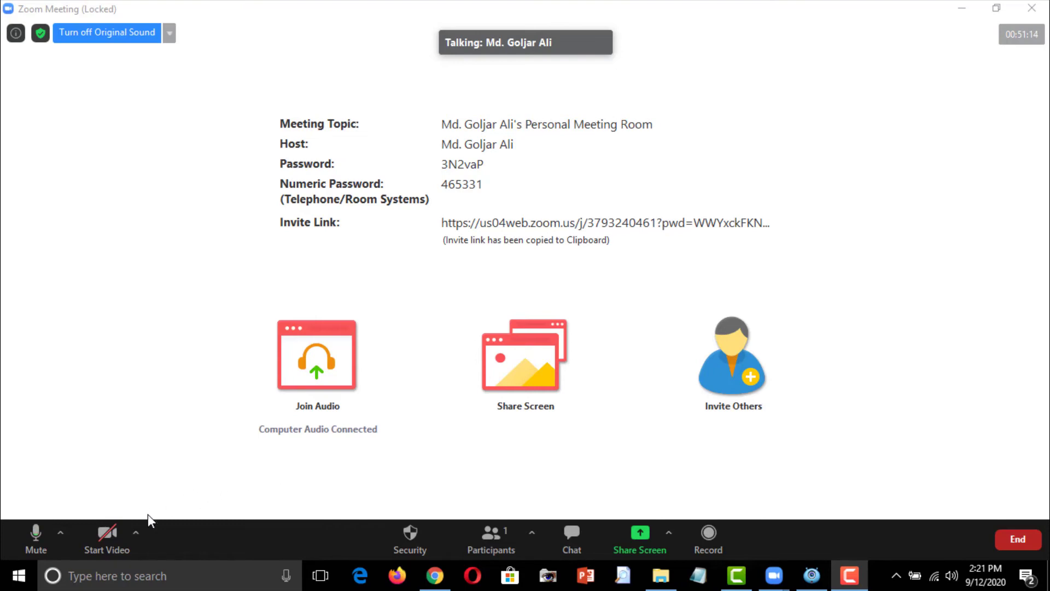
Check the cameras, microphones and speakers available for the meeting.
click(136, 531)
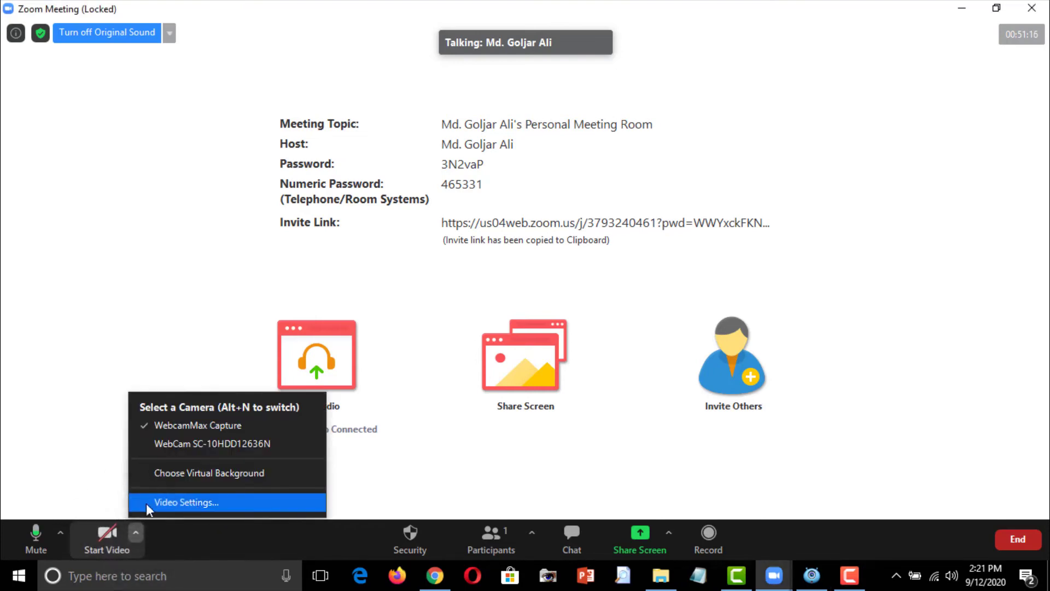
click(61, 533)
click(61, 532)
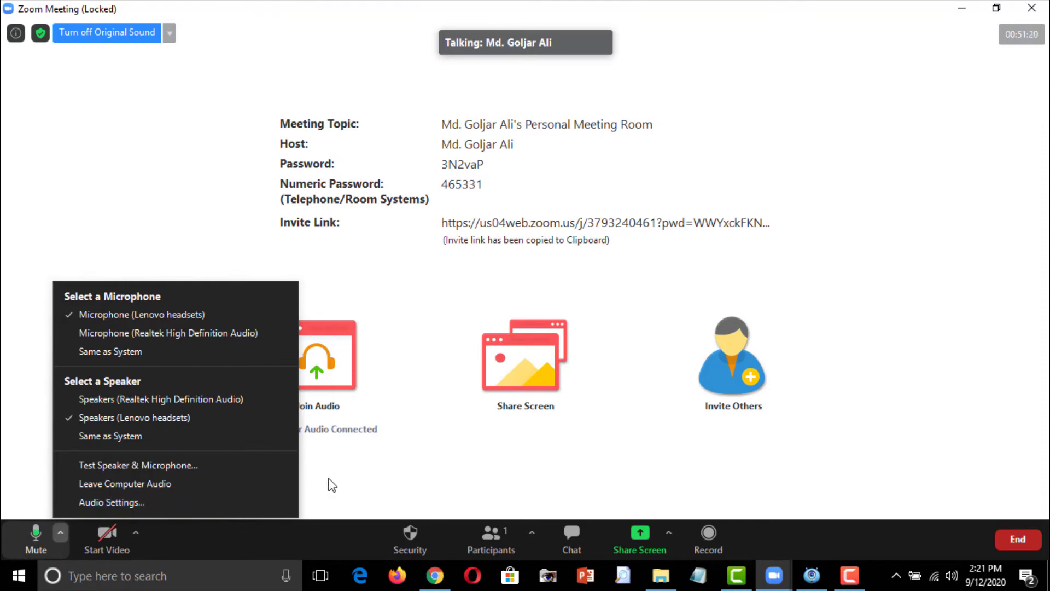
Request the additional web settings from the meeting's general settings, and close the settings window.
click(170, 500)
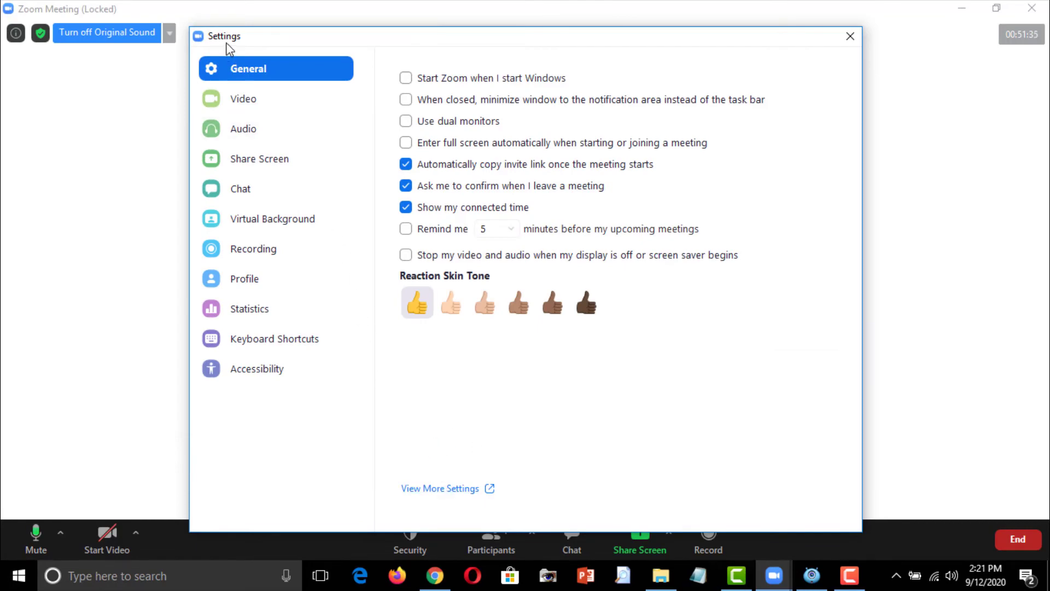
click(452, 489)
click(846, 42)
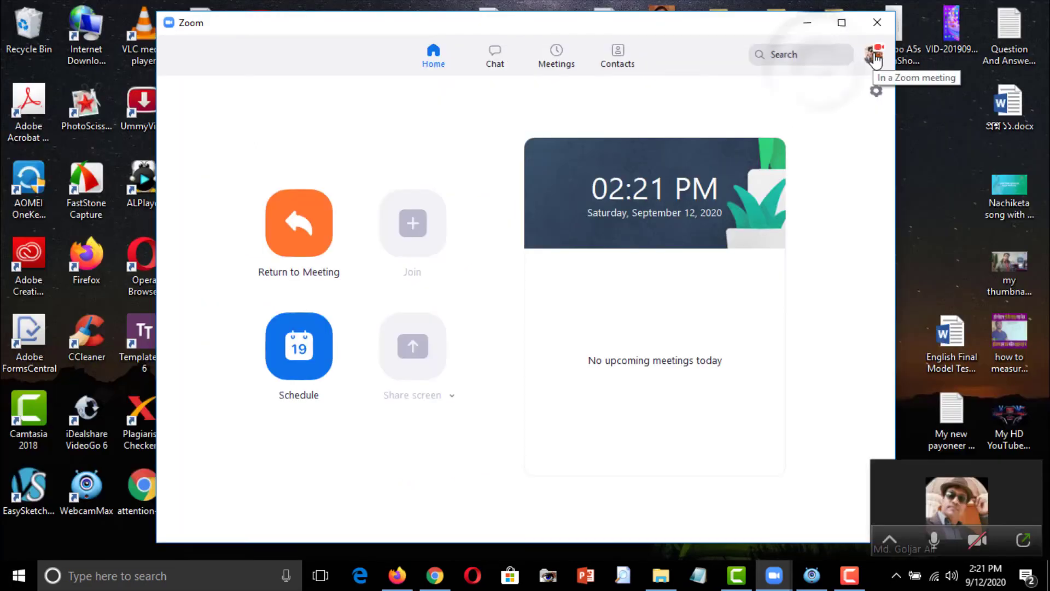
Open the settings from the account profile and go to the additional settings on the Zoom website in Firefox.
click(874, 54)
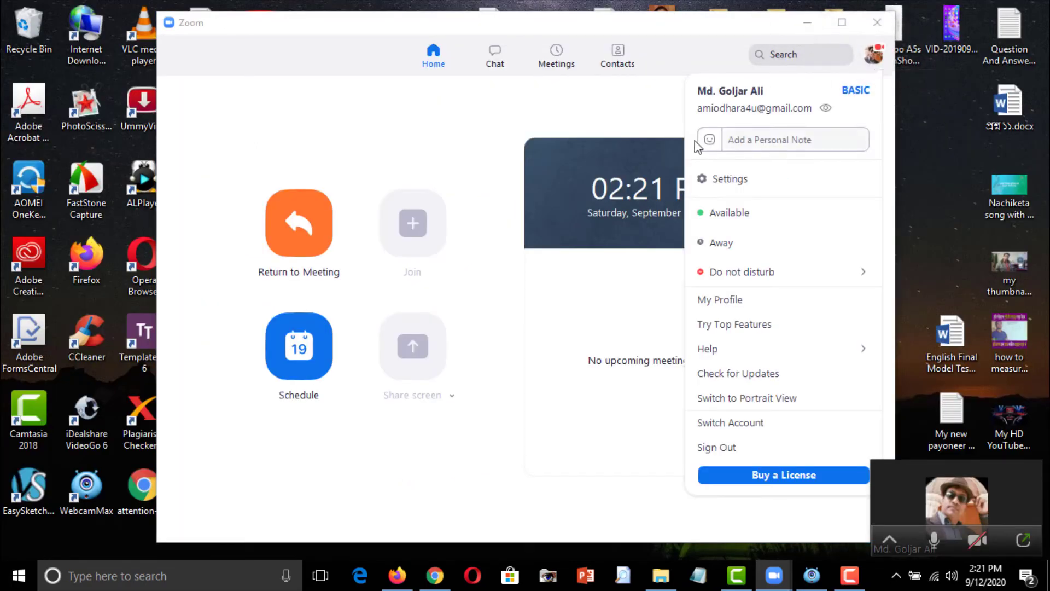
click(733, 182)
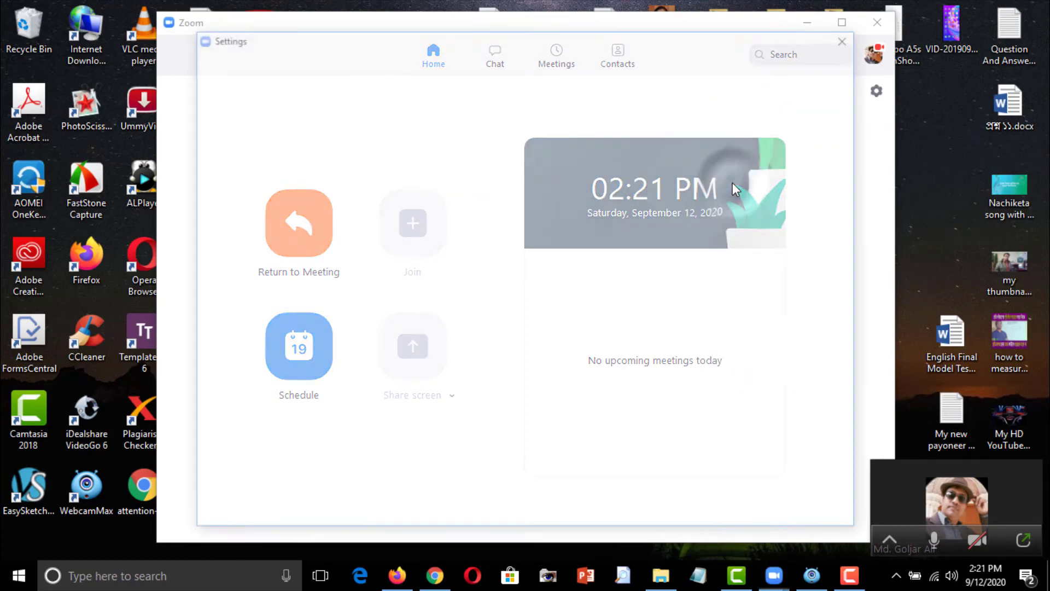
click(462, 489)
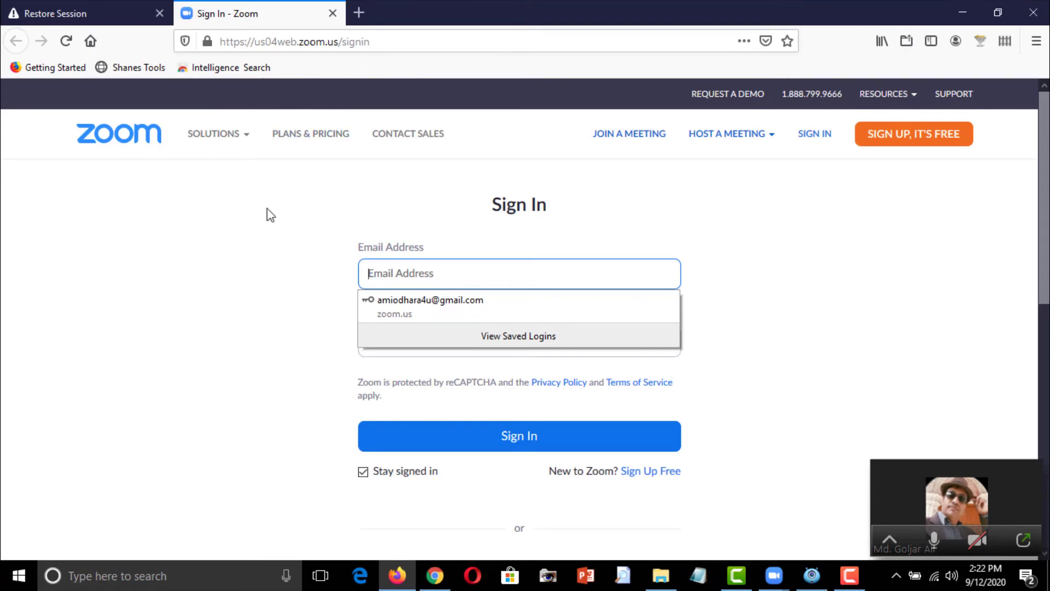
Sign in to the Zoom website with the saved account e-mail and password.
click(318, 234)
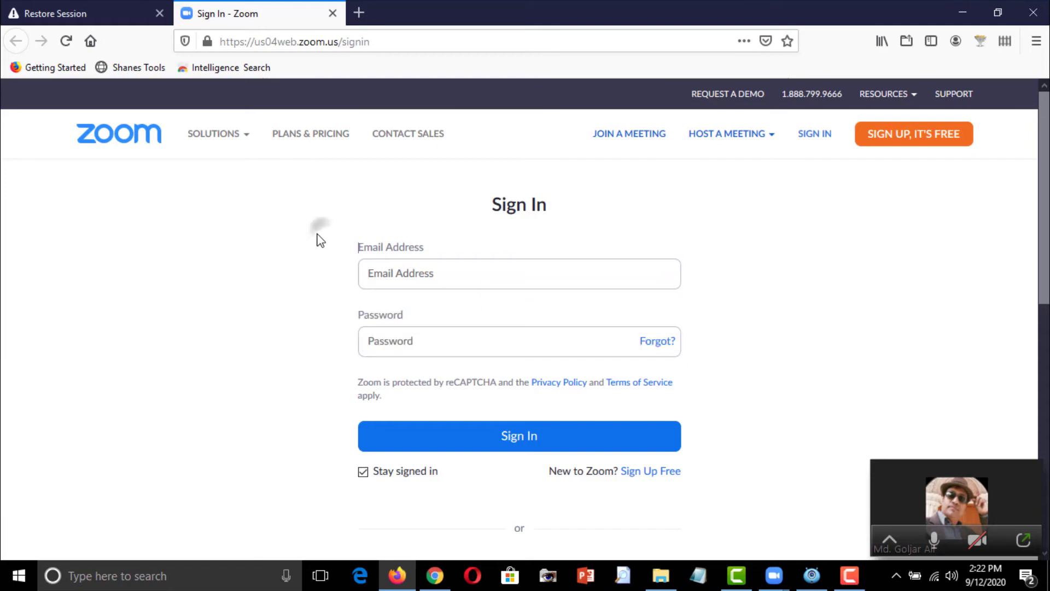
click(468, 267)
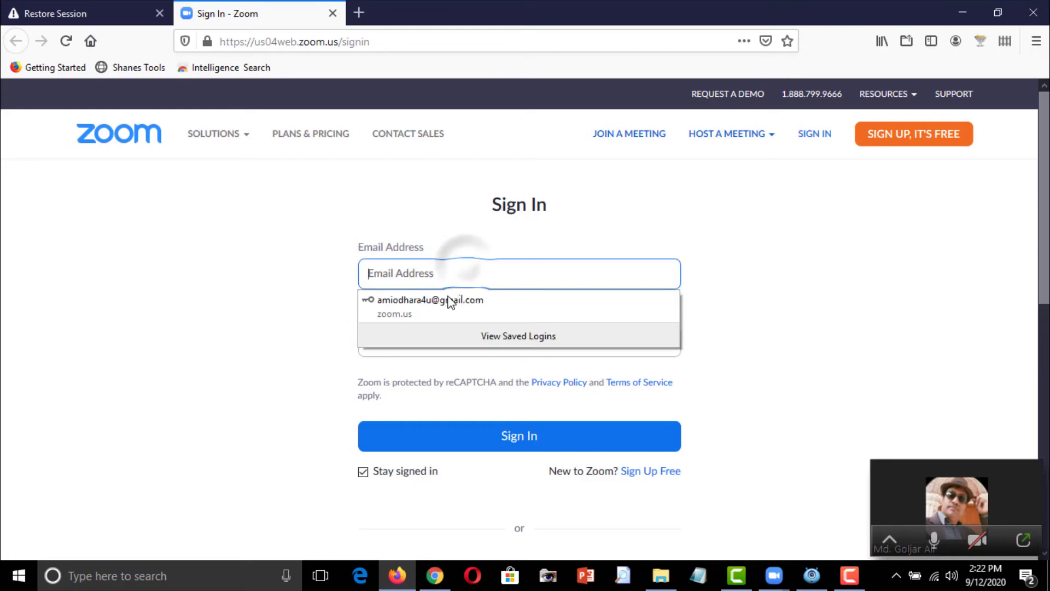
click(437, 297)
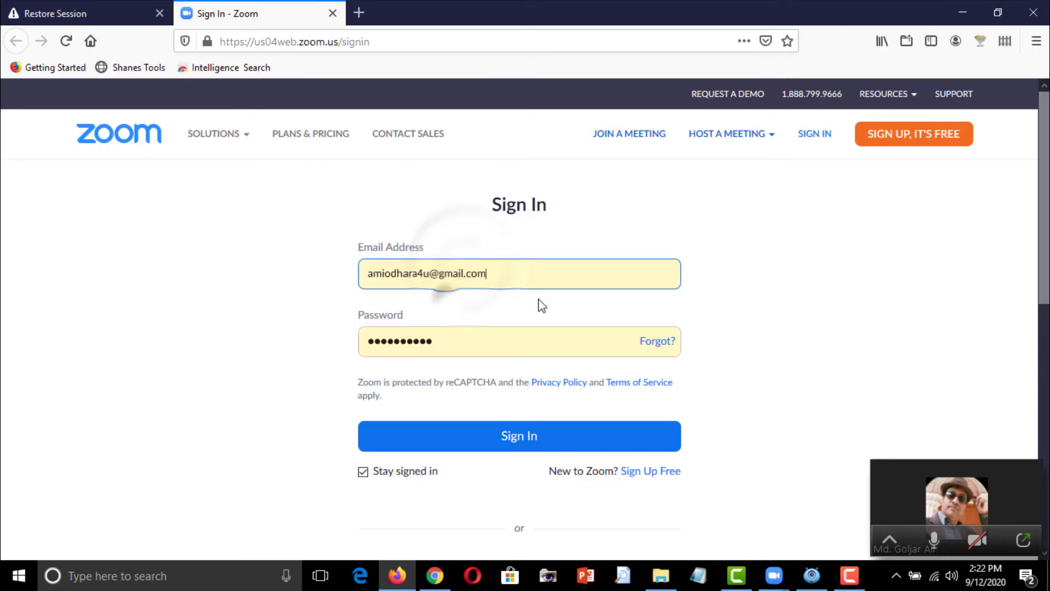
click(535, 445)
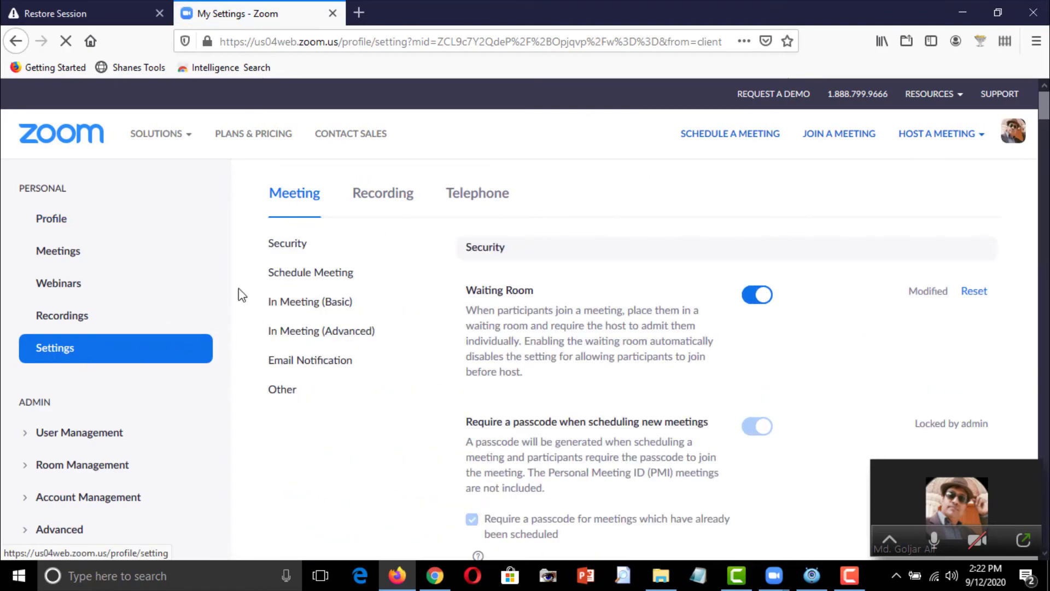
Turn off Local recording in the account's recording settings and confirm the change.
click(374, 199)
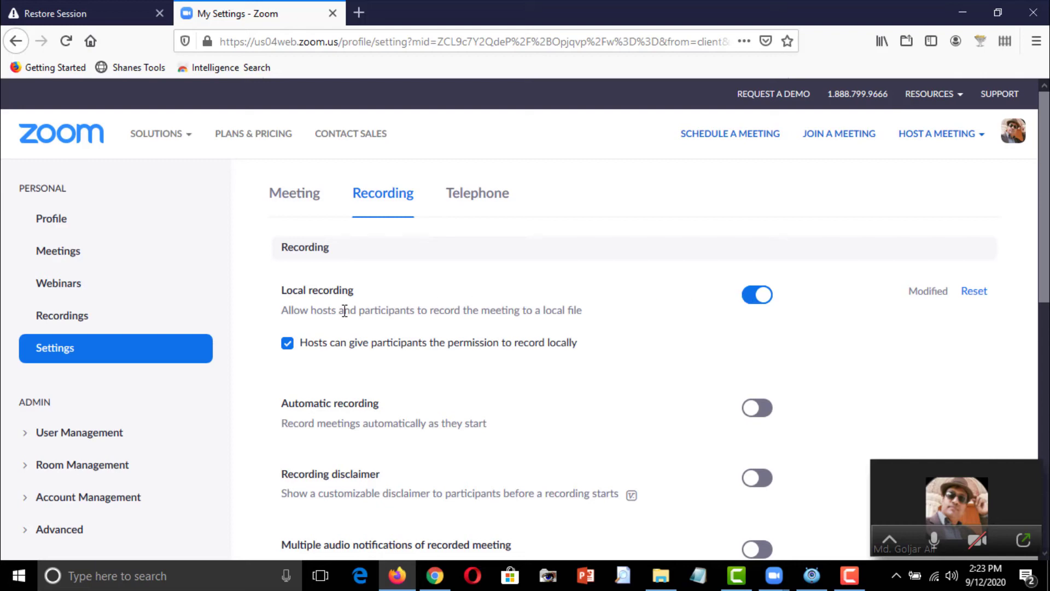
click(755, 295)
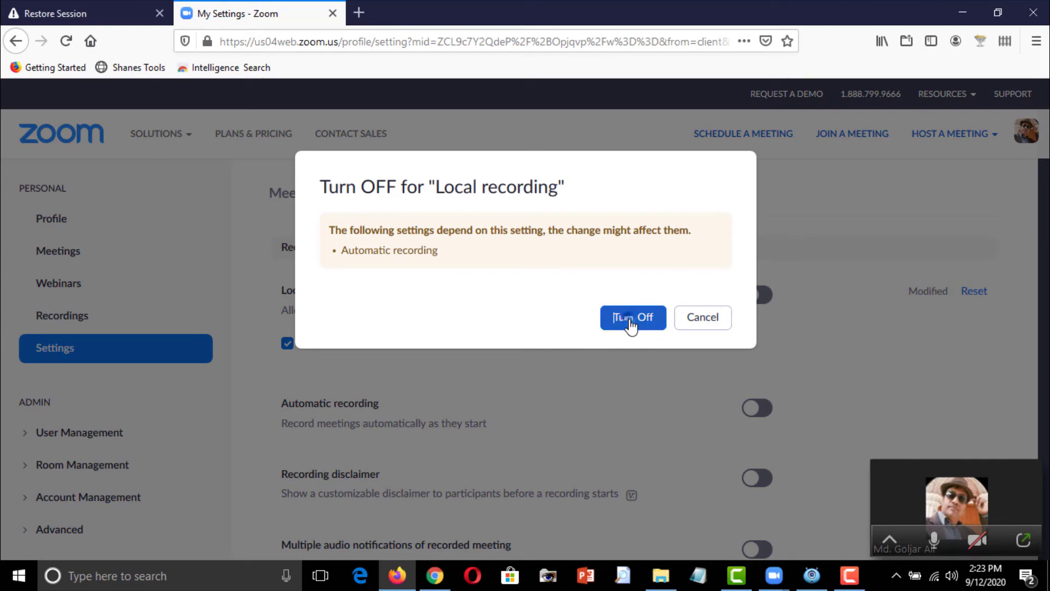
click(630, 323)
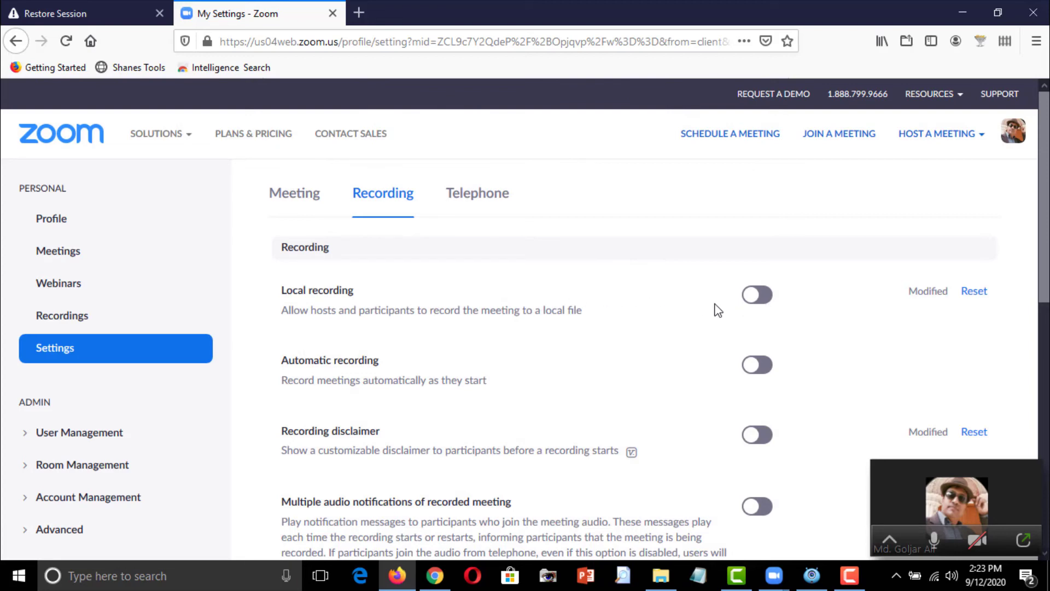
Turn on the Recording disclaimer and enable asking the host to confirm before starting a recording.
scroll(595, 350, down, 2)
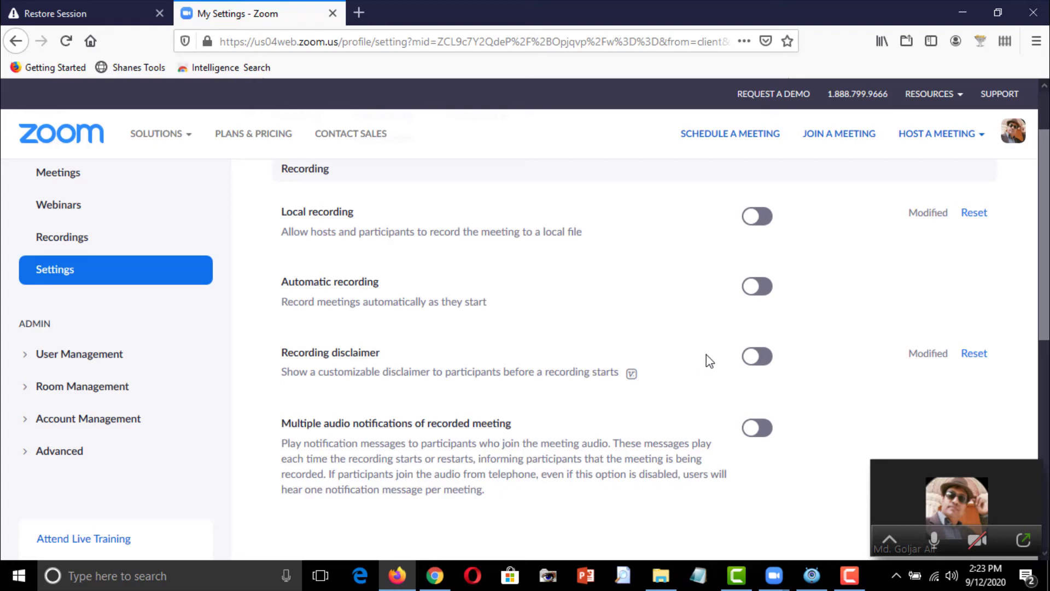
click(766, 362)
click(765, 358)
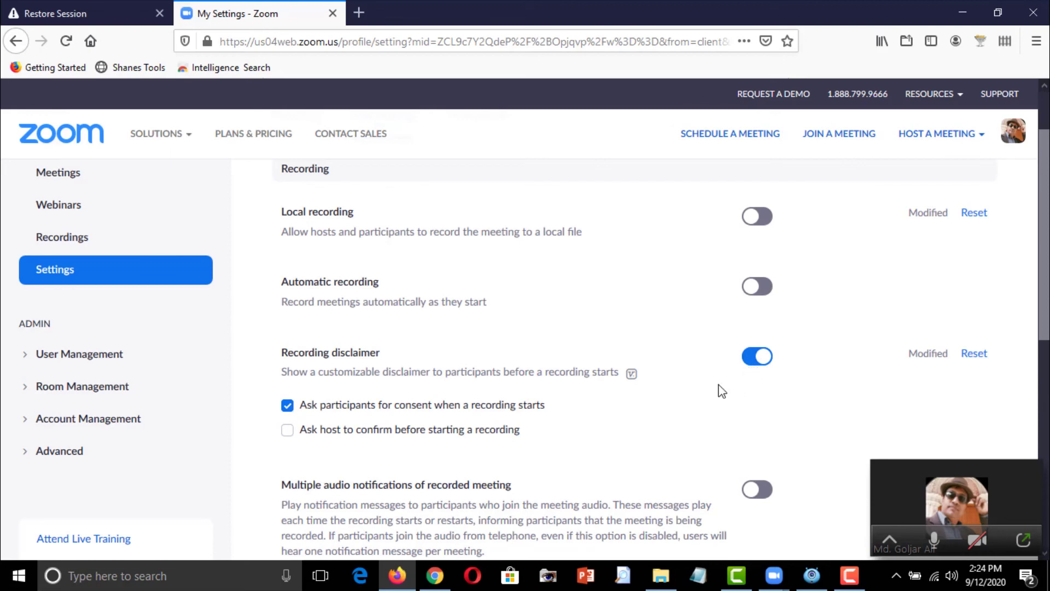
scroll(743, 381, down, 2)
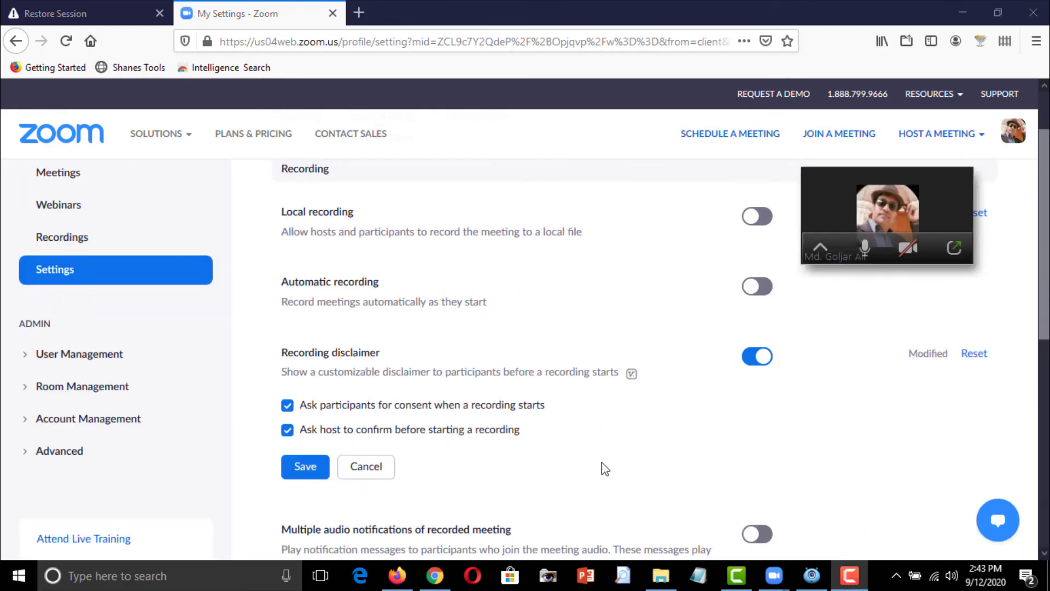
Turn Local recording on in the account's recording settings and confirm the change.
scroll(651, 475, up, 3)
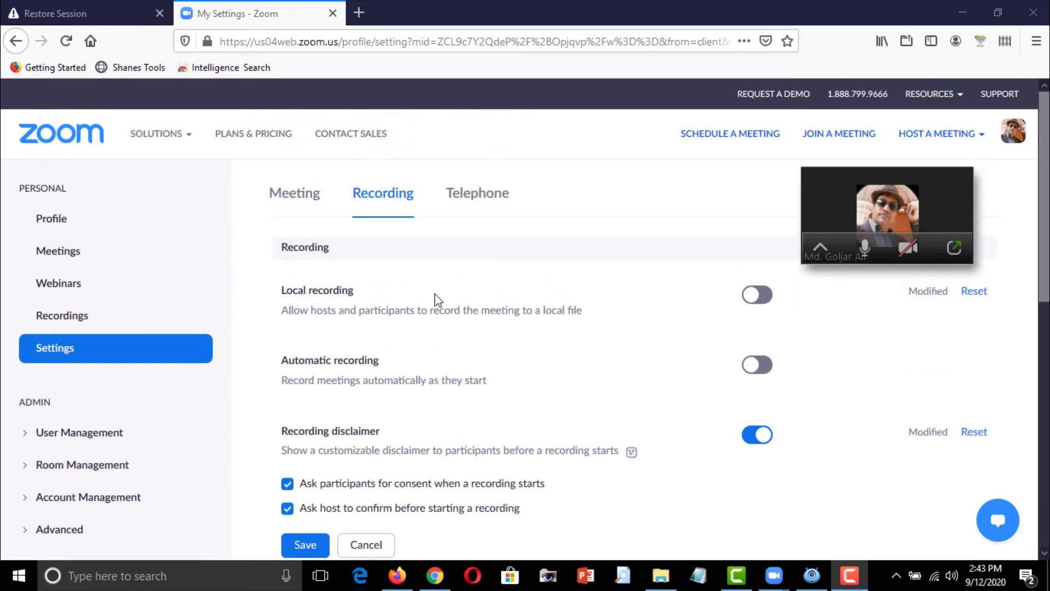
click(756, 294)
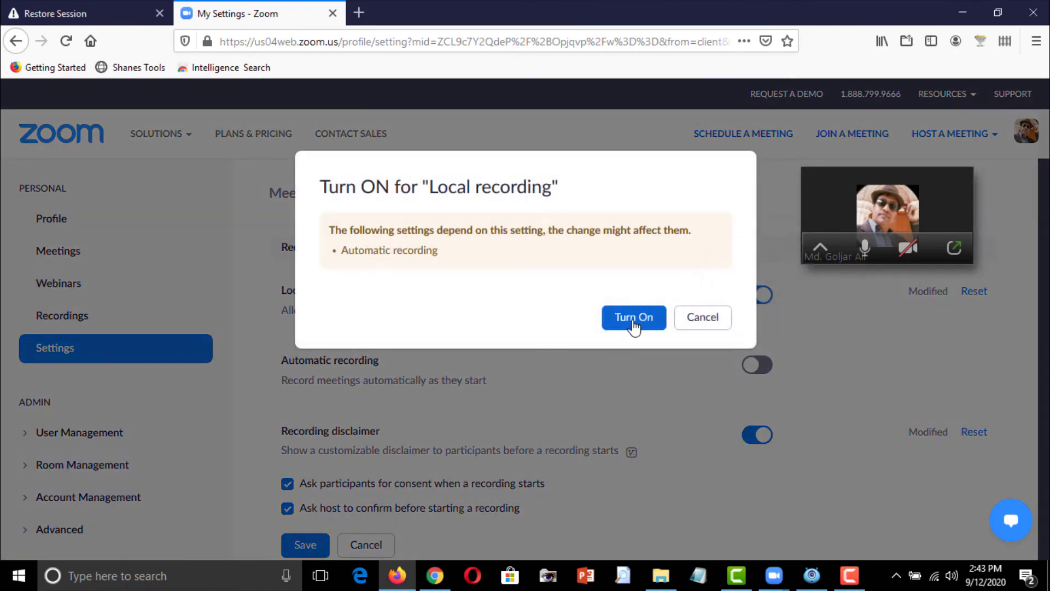
click(633, 323)
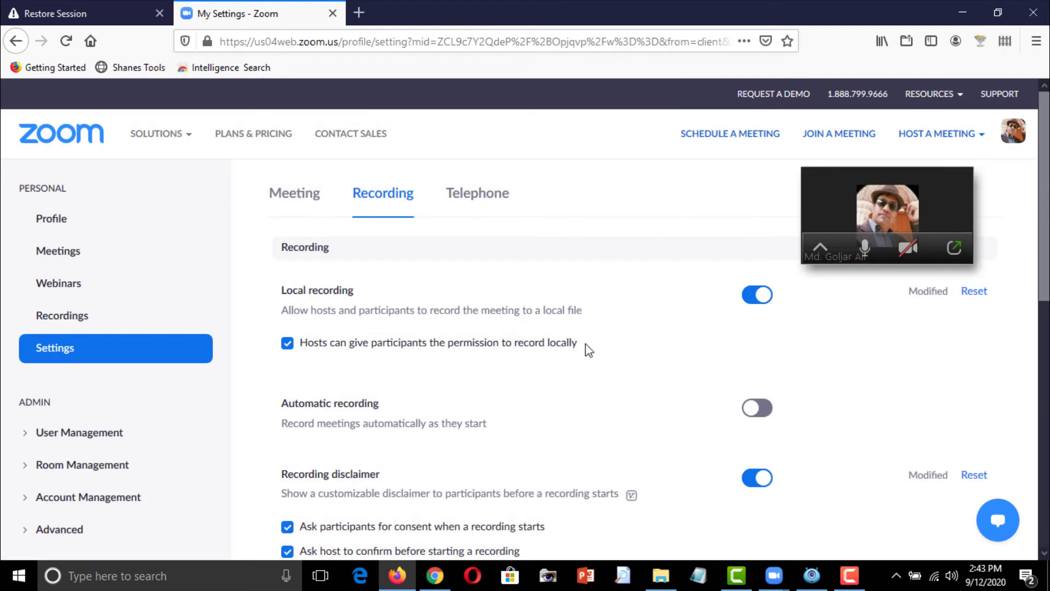
Toggle the option that asks participants for consent under Recording disclaimer, and save the disclaimer options.
scroll(580, 347, down, 3)
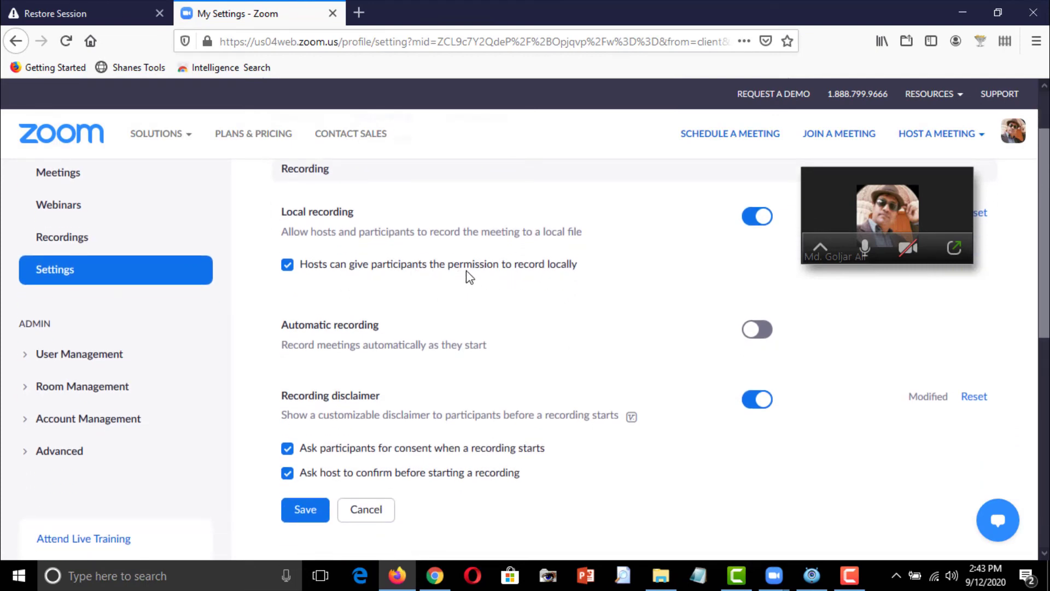
scroll(468, 276, down, 6)
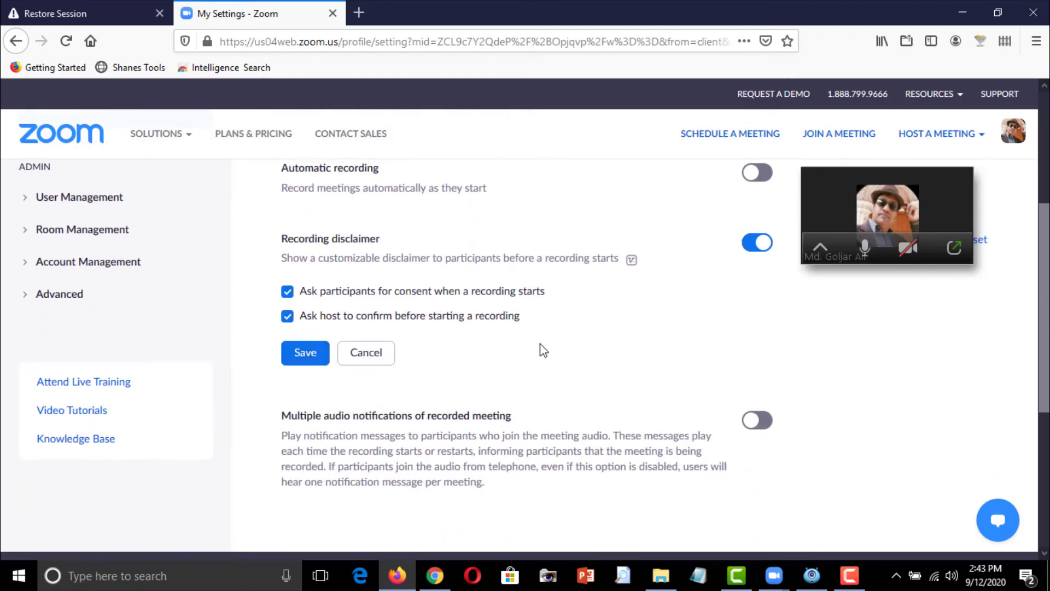
scroll(543, 351, up, 3)
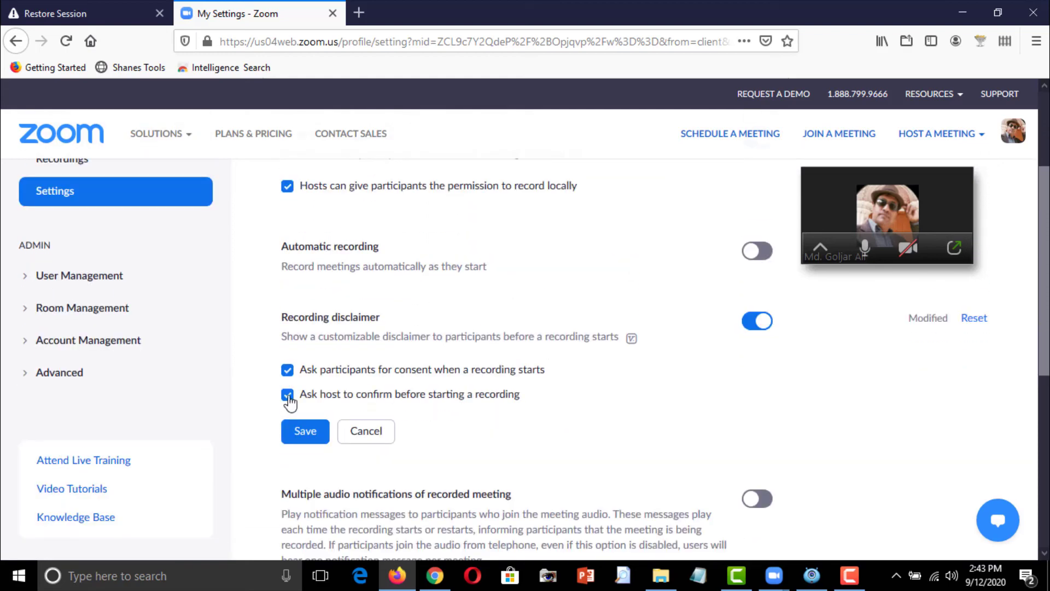
click(288, 372)
click(304, 435)
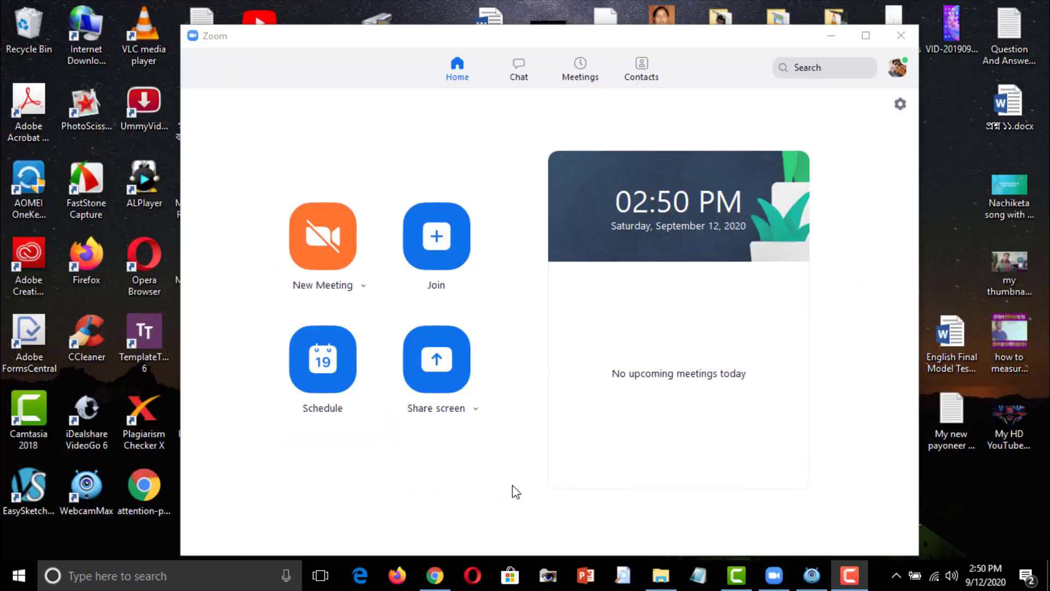